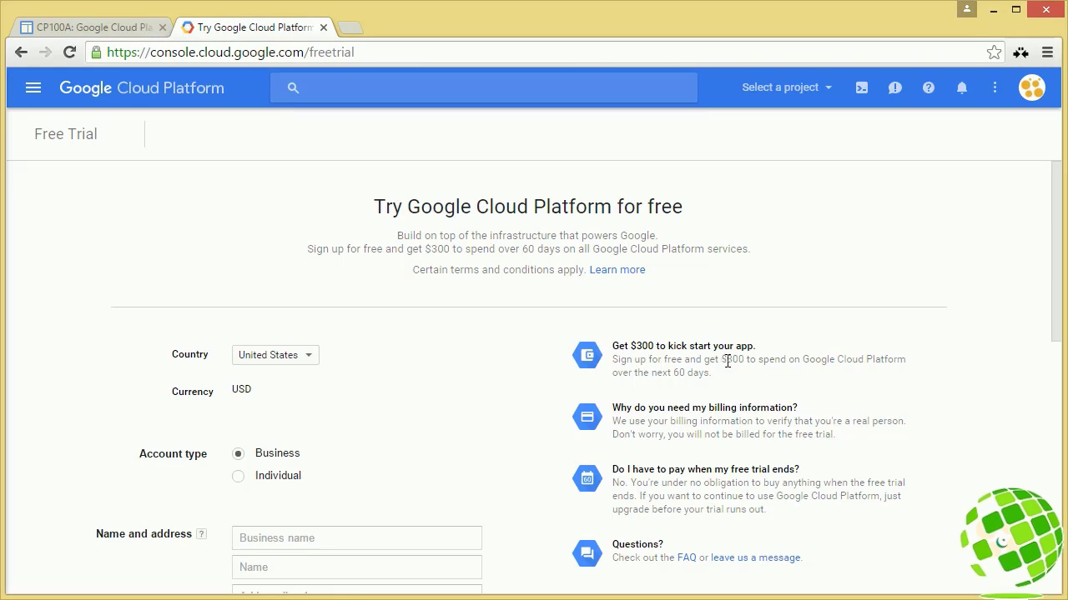
# Review the free trial's credit amount and duration, and read the registration steps in the lab guide
pyautogui.moveTo(722, 359); pyautogui.dragTo(745, 359)
pyautogui.moveTo(673, 373); pyautogui.dragTo(685, 373)
pyautogui.click(737, 386)
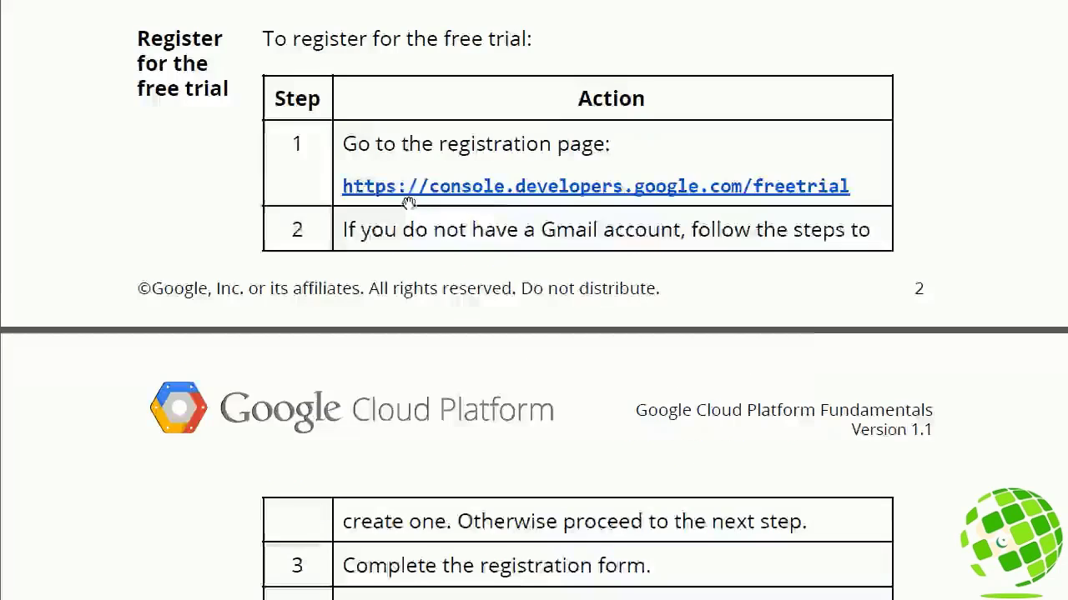
pyautogui.scroll(-2, 476, 306)
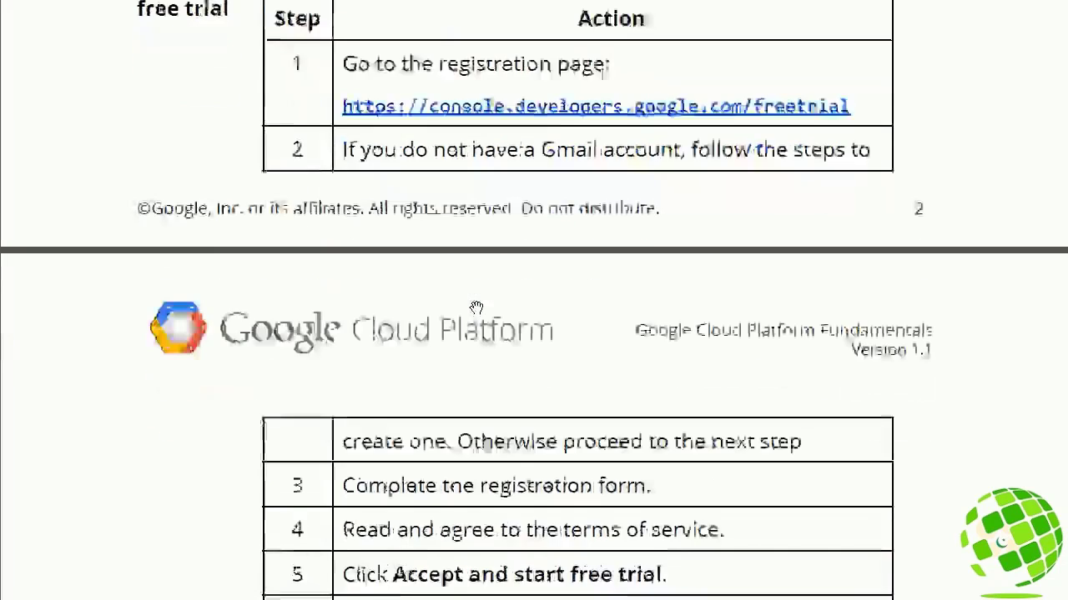
pyautogui.scroll(-2, 536, 412)
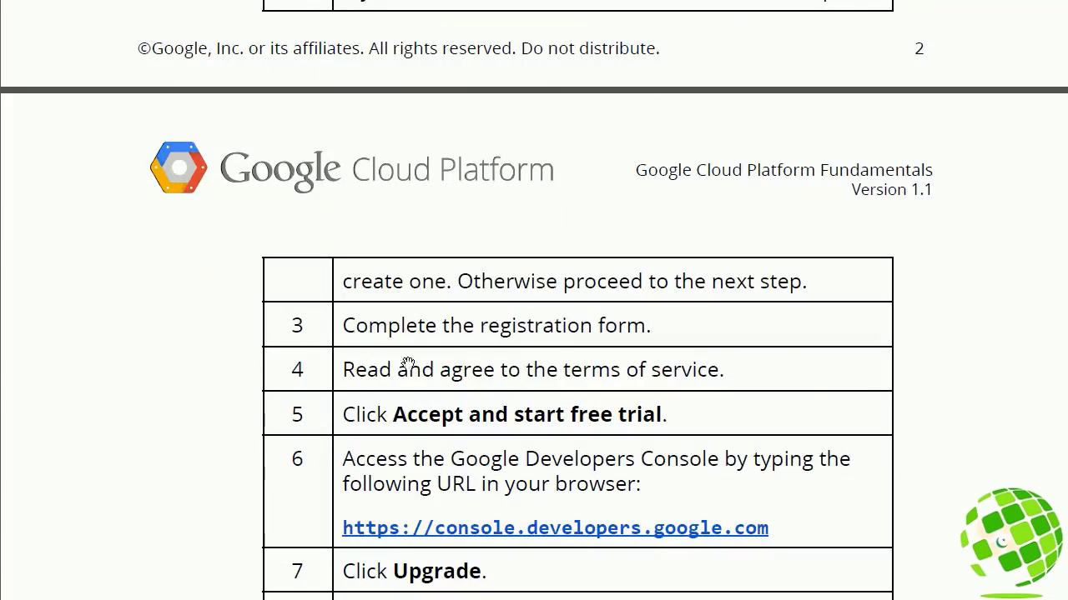
pyautogui.scroll(-1, 514, 402)
pyautogui.scroll(-2, 515, 402)
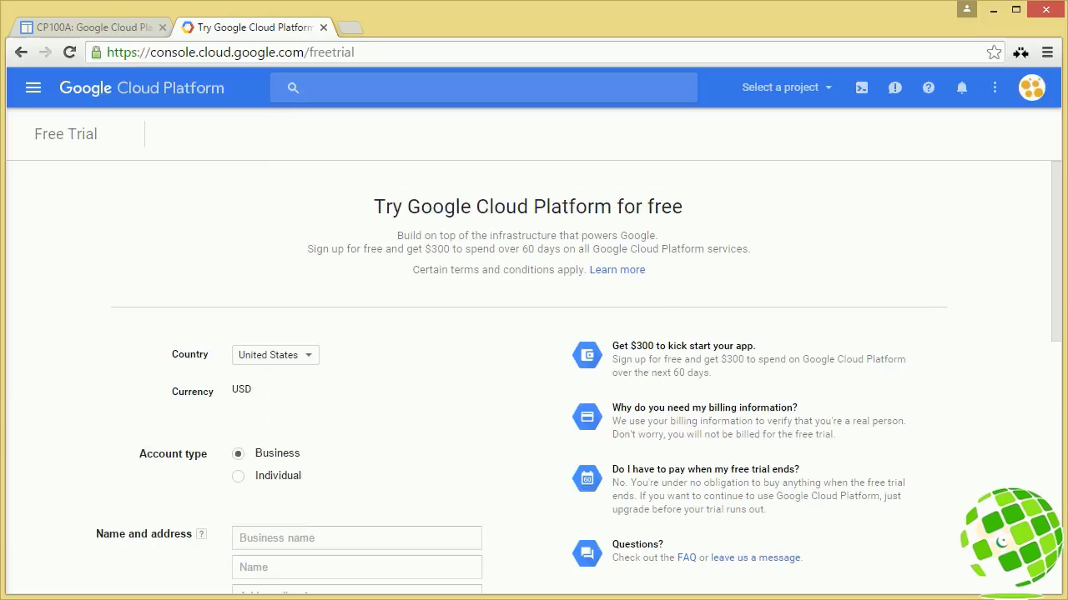
# Set the free trial account type to Individual and agree to the terms of service
pyautogui.click(238, 479)
pyautogui.scroll(-10, 373, 401)
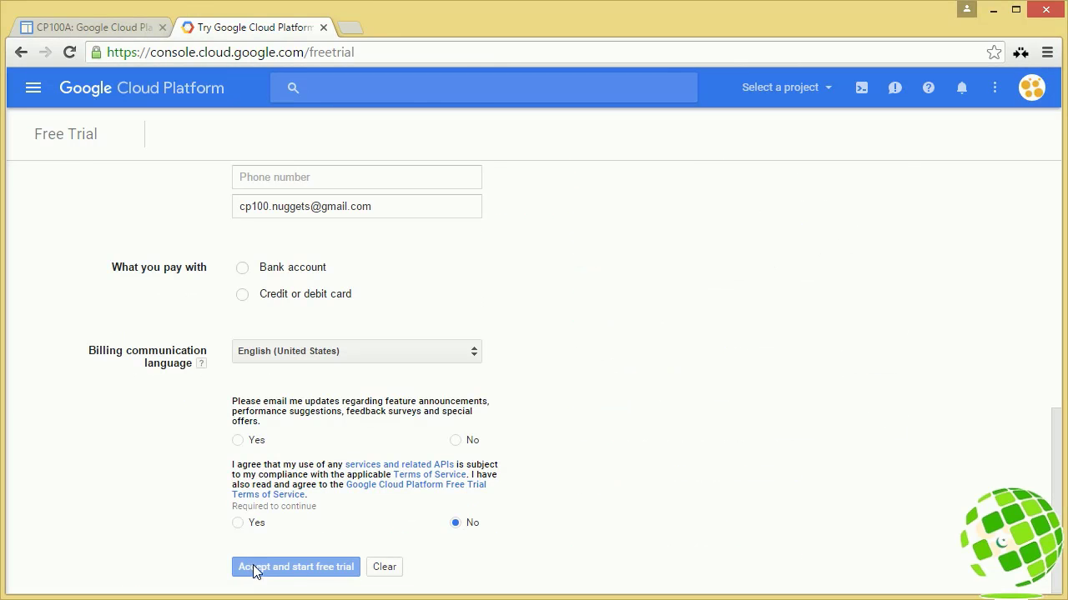
pyautogui.click(238, 524)
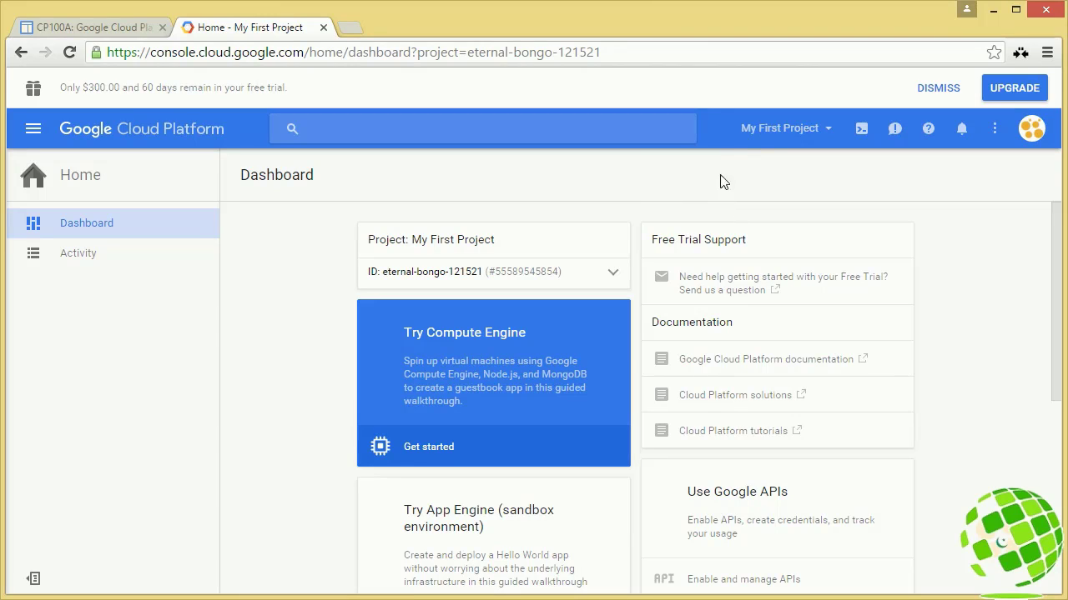
pyautogui.click(824, 129)
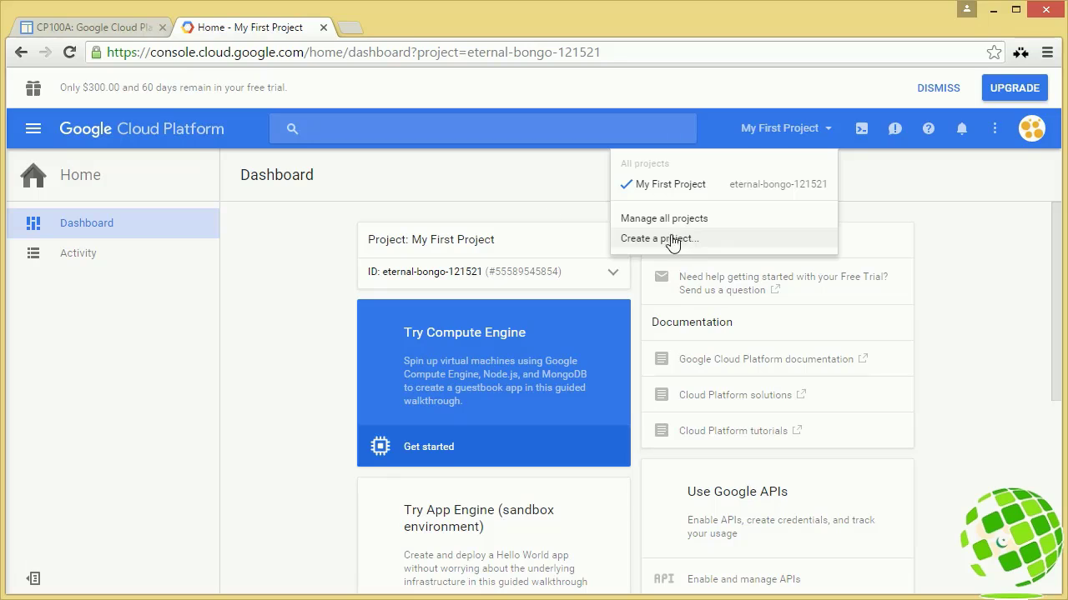
pyautogui.click(550, 186)
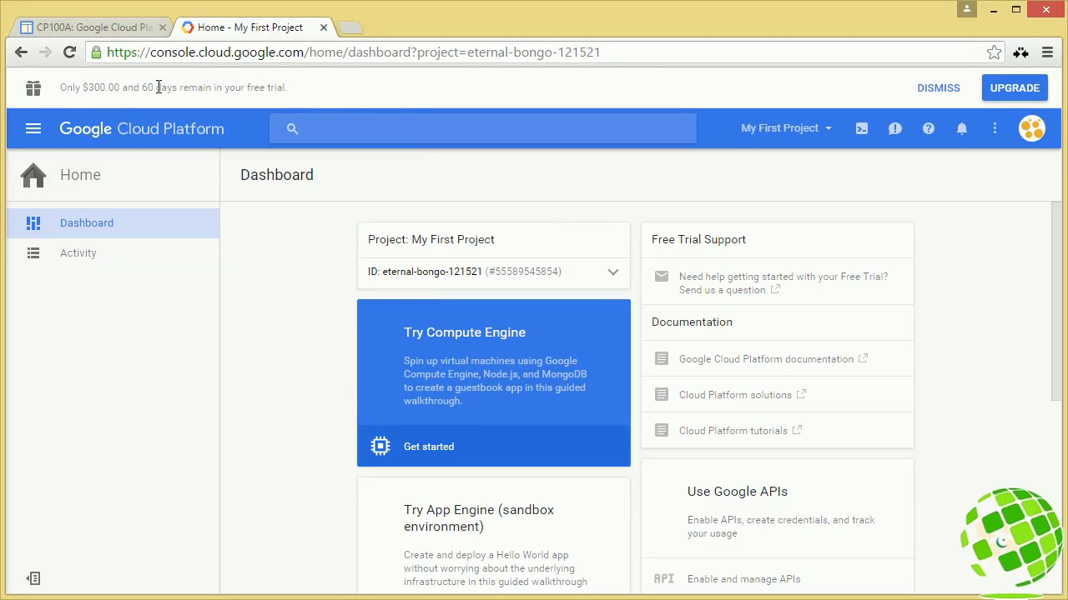
pyautogui.rightClick(600, 191)
pyautogui.click(629, 239)
# Open the billing overview, upgrade the free trial account and dismiss the notification
pyautogui.click(33, 129)
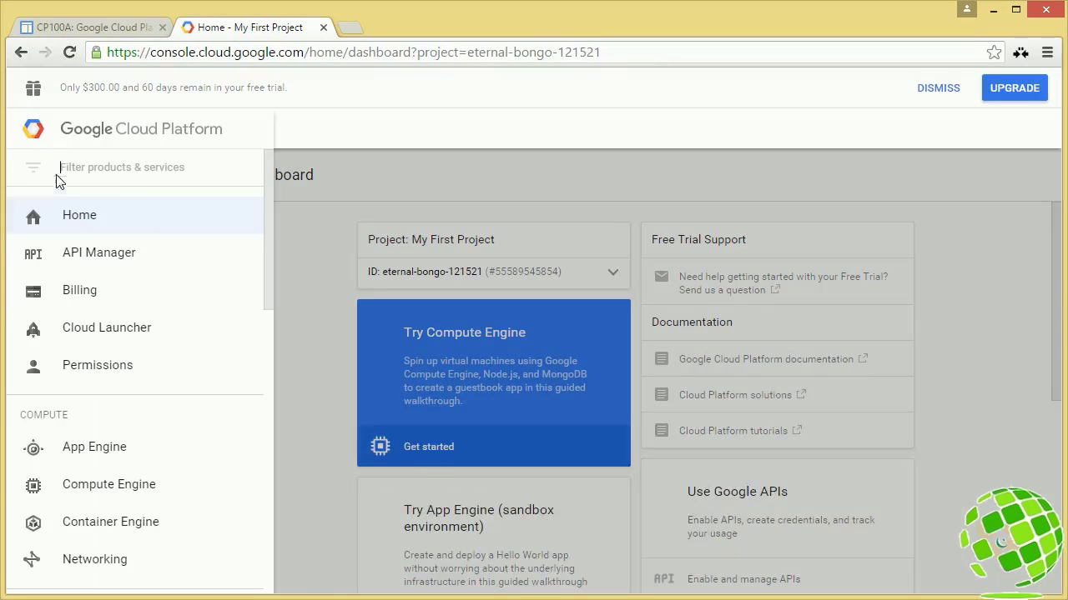
pyautogui.click(71, 291)
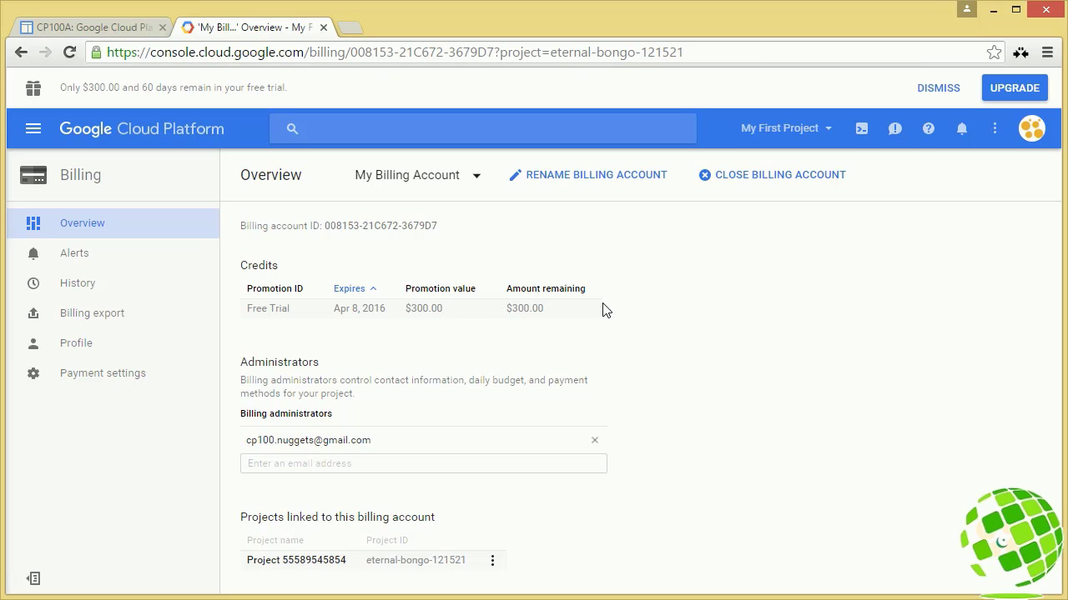
pyautogui.click(999, 89)
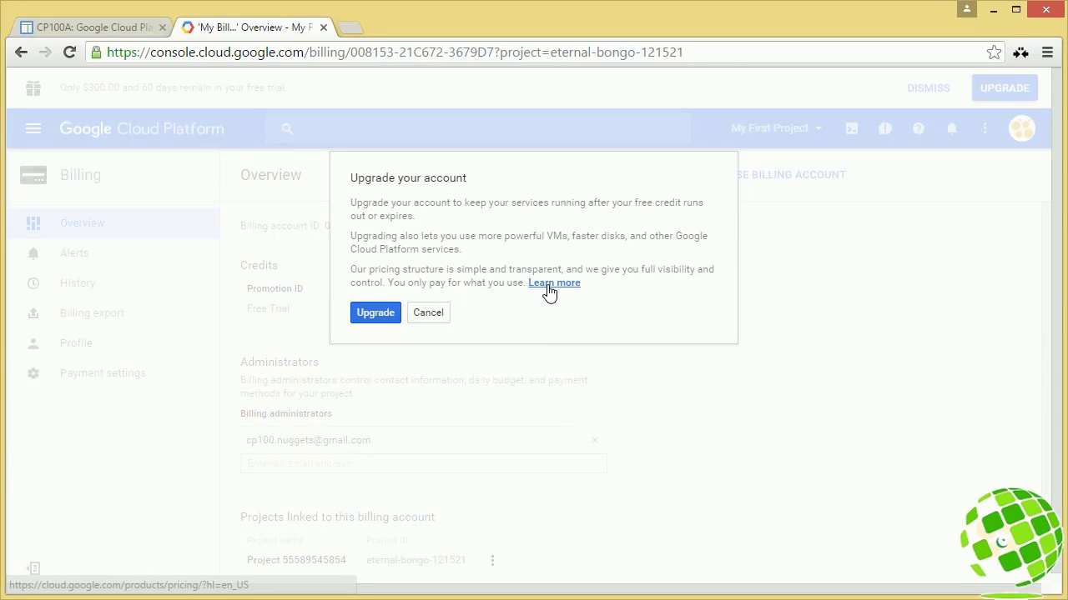
pyautogui.click(379, 314)
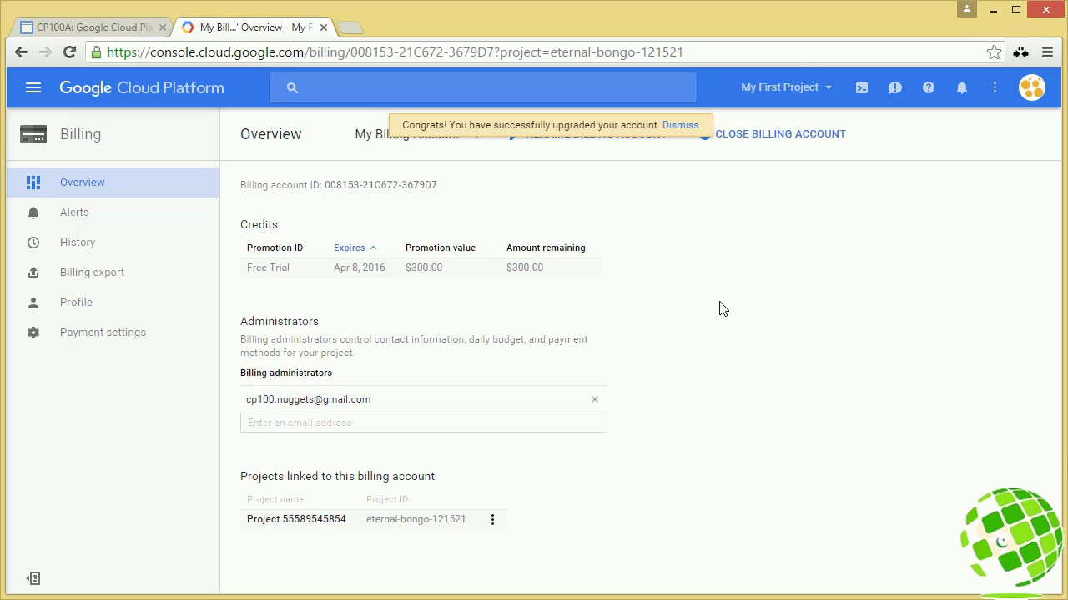
pyautogui.click(680, 126)
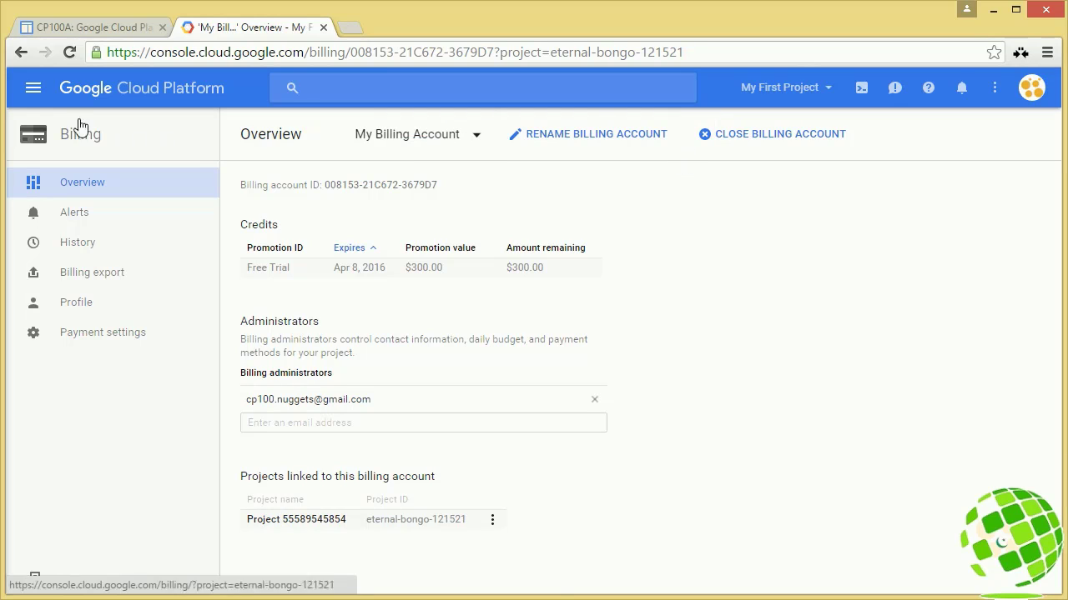
# Return to the Home dashboard and read the lab guide's instructions for creating a project
pyautogui.click(33, 87)
pyautogui.click(71, 176)
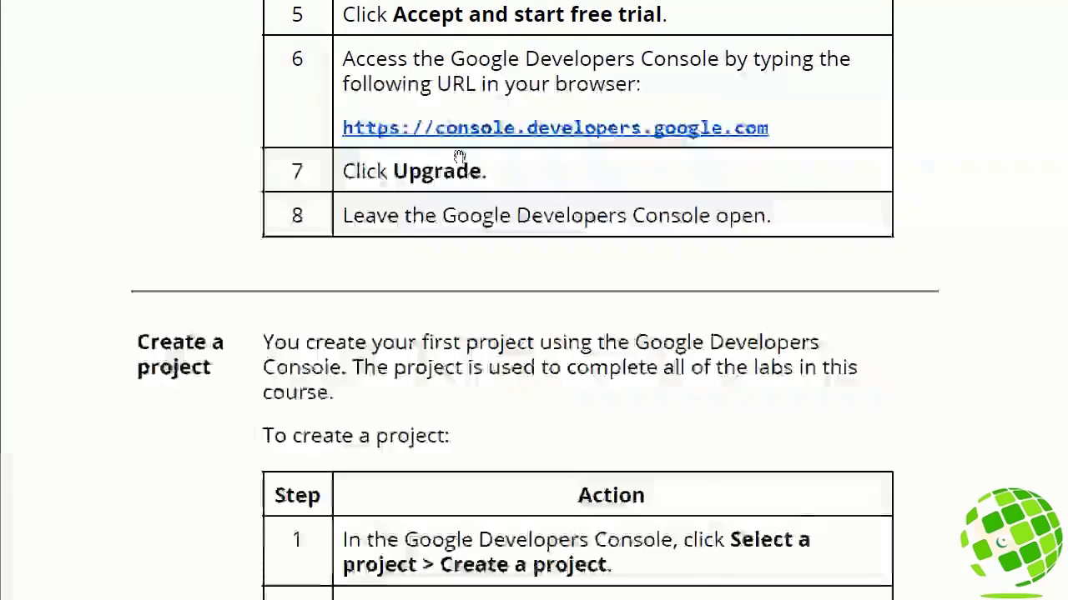
pyautogui.scroll(-5, 475, 241)
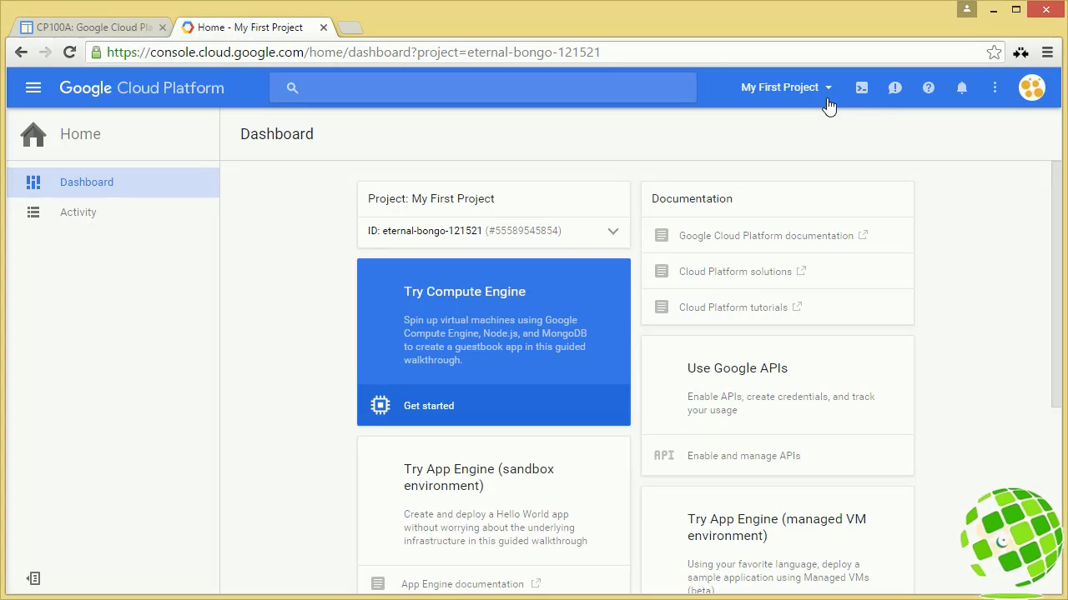
# Open the Projects page for managing all projects
pyautogui.click(828, 88)
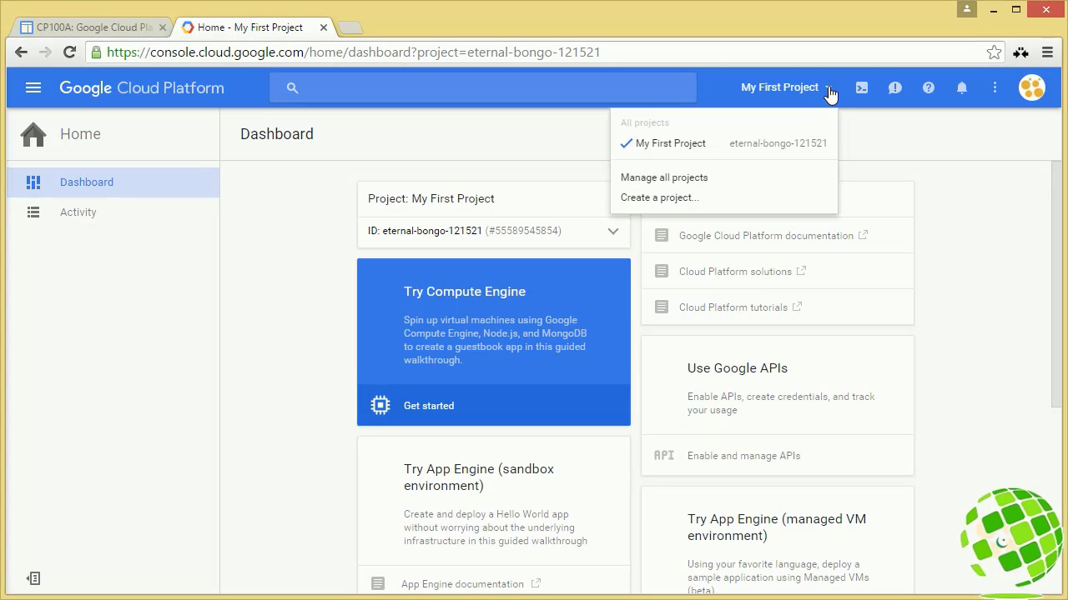
pyautogui.click(690, 182)
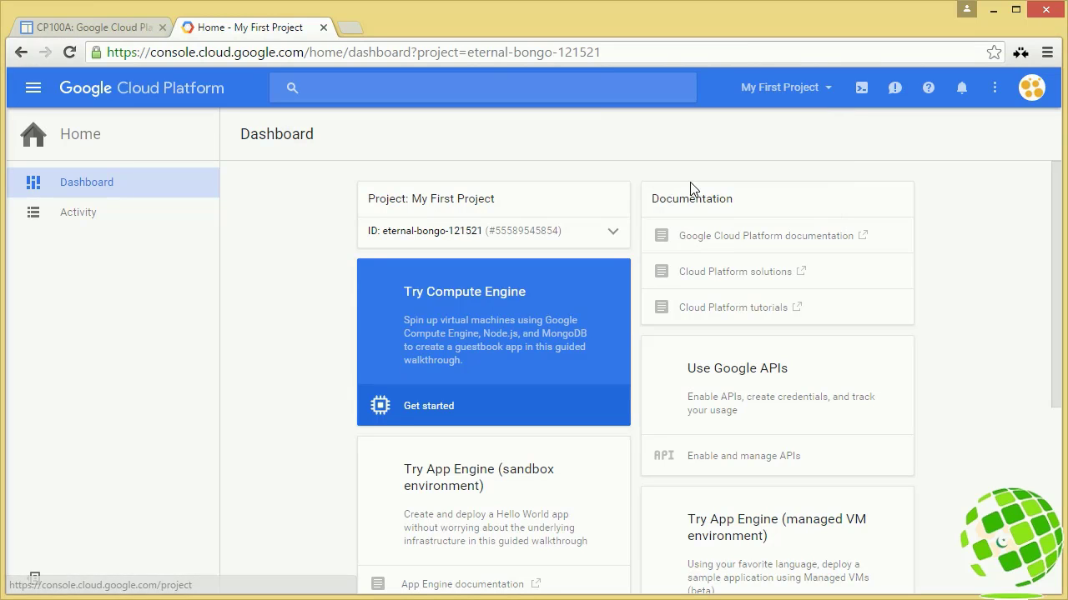
pyautogui.click(771, 90)
pyautogui.click(676, 174)
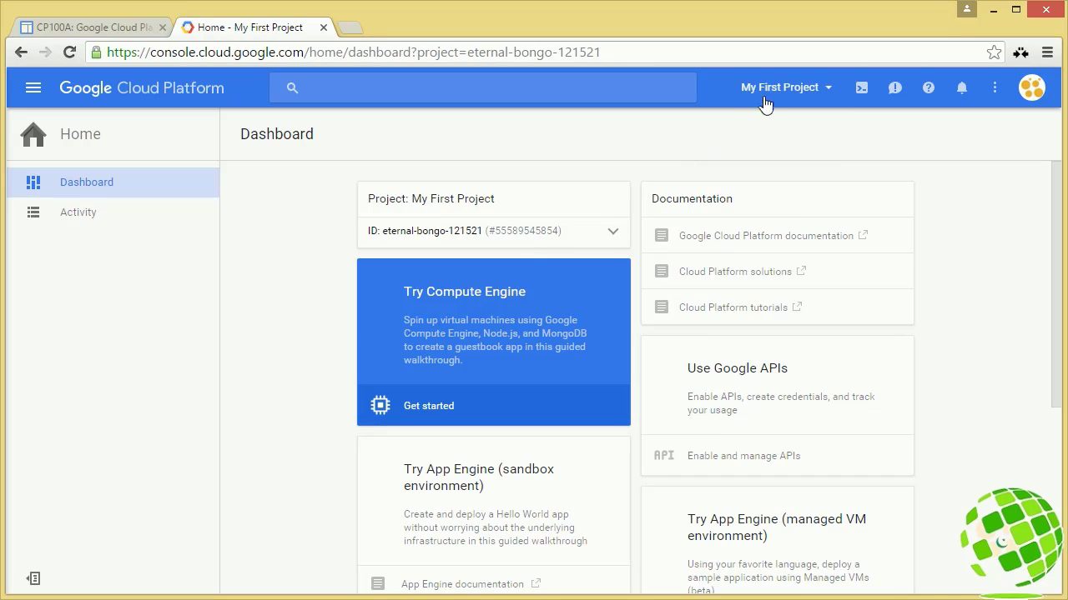
pyautogui.click(799, 88)
pyautogui.click(713, 177)
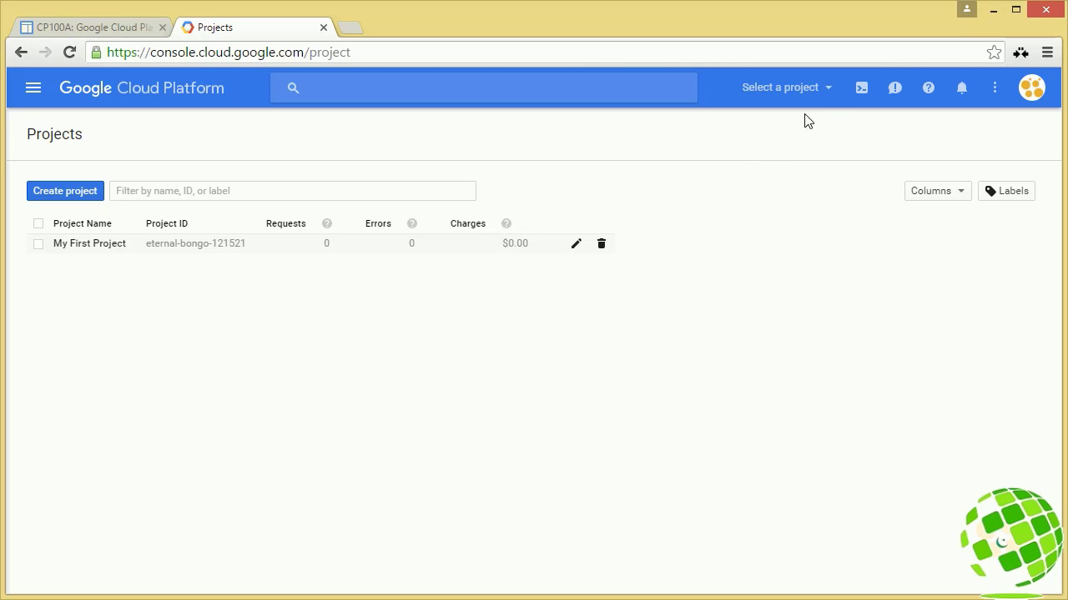
# Start a new project named cp100 and make its project ID editable
pyautogui.click(828, 91)
pyautogui.click(679, 197)
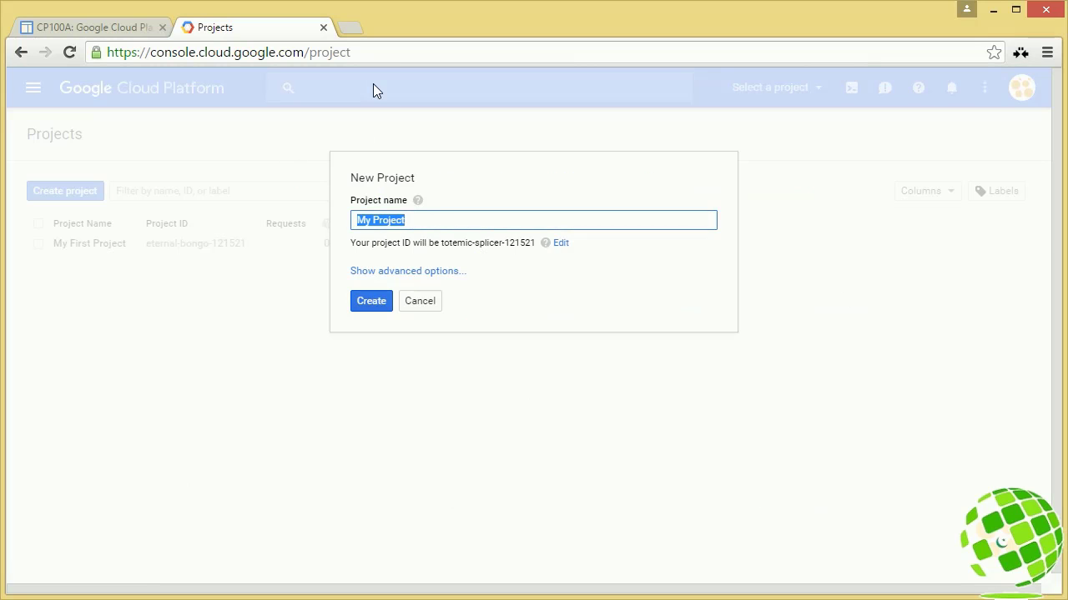
pyautogui.write('cp100')
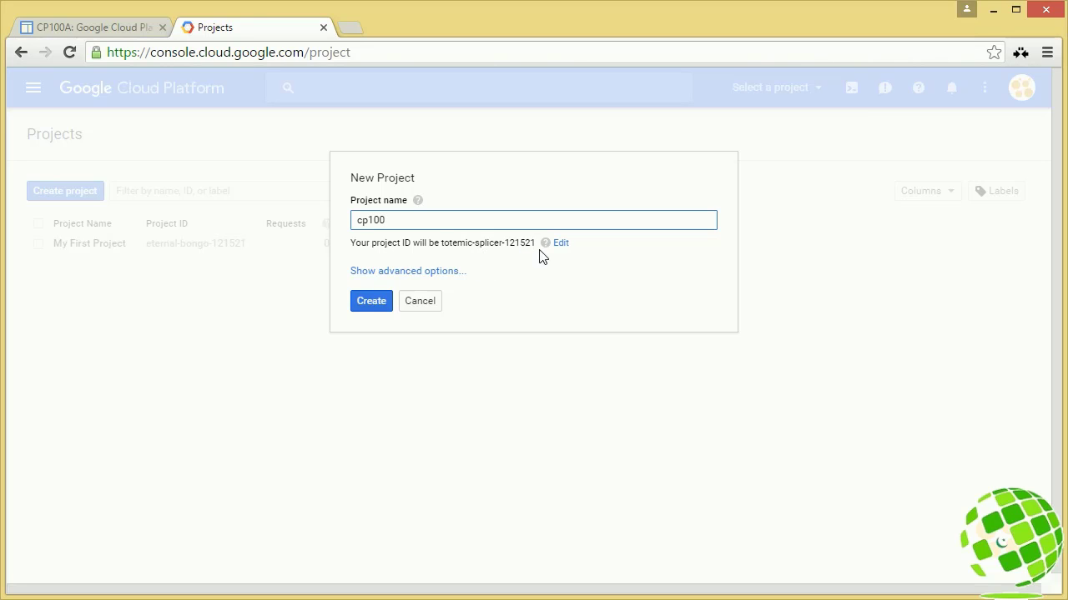
pyautogui.click(560, 244)
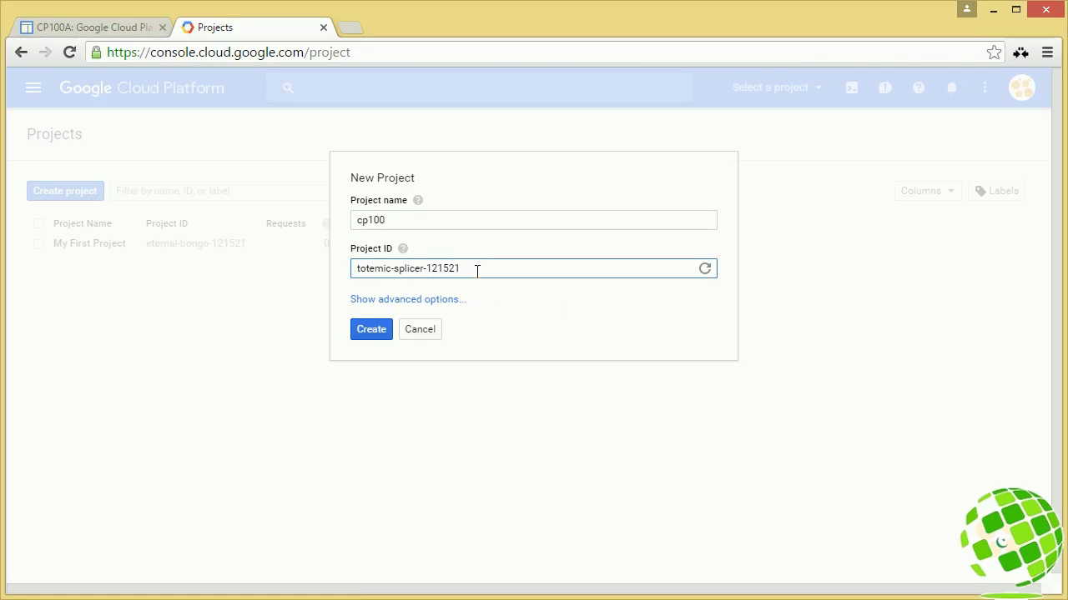
# Try cp100 and cp100a as the project ID, and regenerate the suggested ID several times
pyautogui.moveTo(476, 270); pyautogui.dragTo(346, 255)
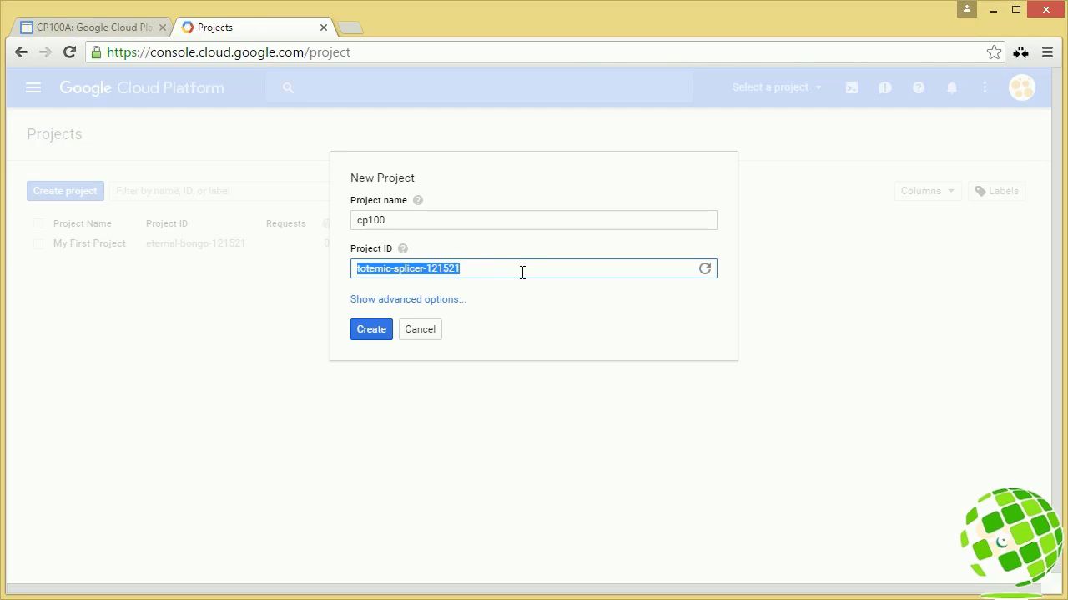
pyautogui.write('cp100')
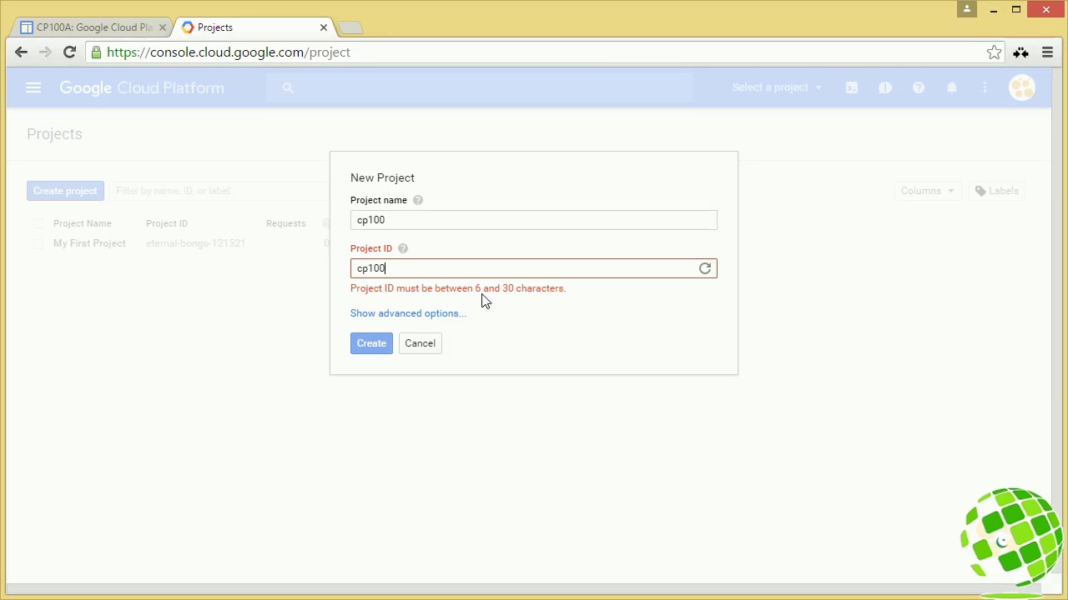
pyautogui.write('a')
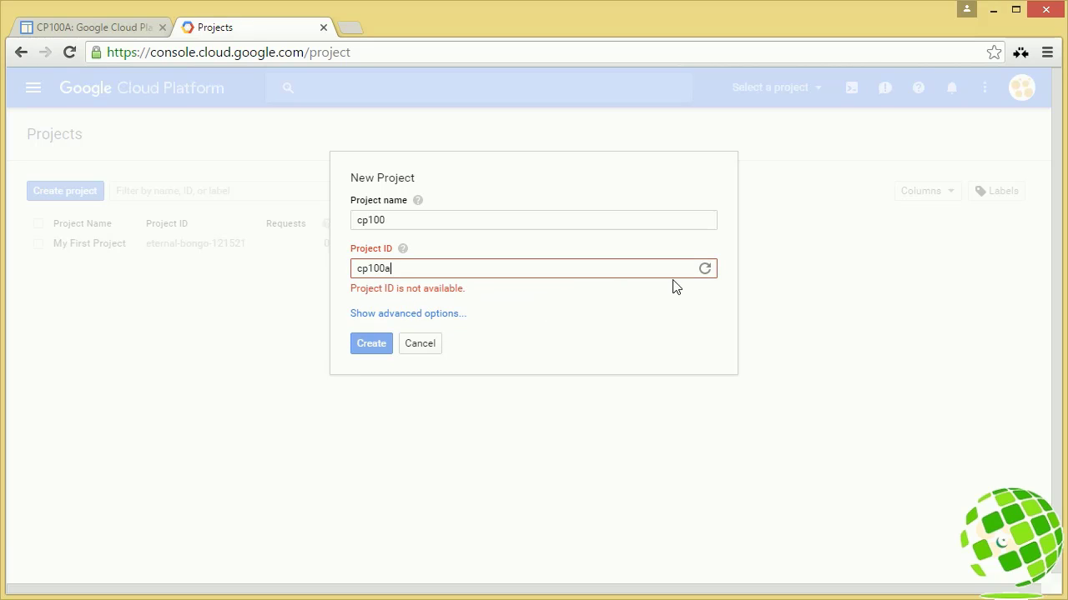
pyautogui.click(705, 271)
pyautogui.click(705, 270)
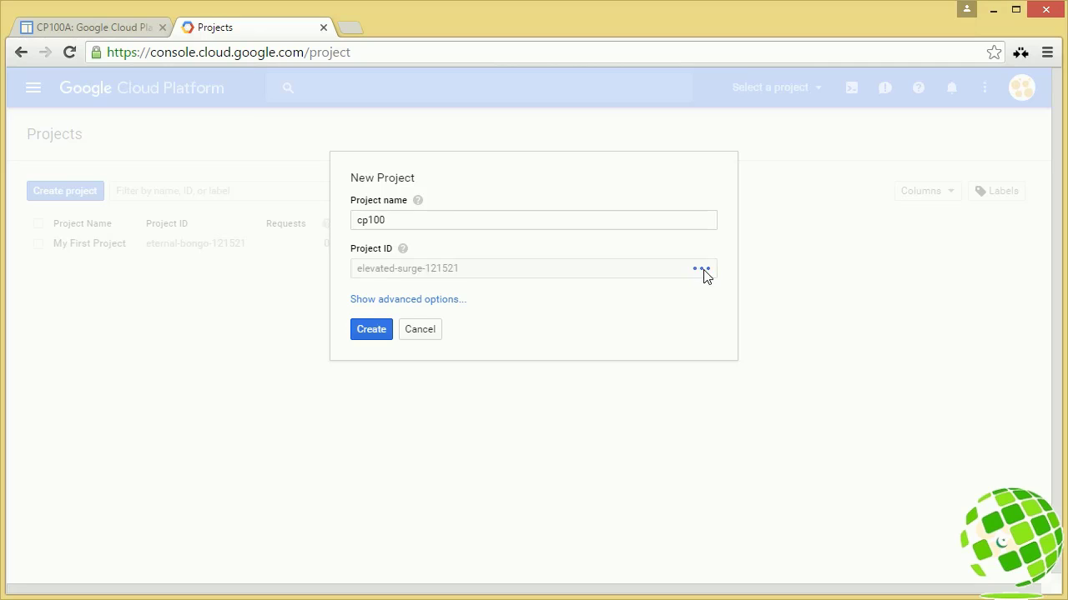
pyautogui.click(705, 271)
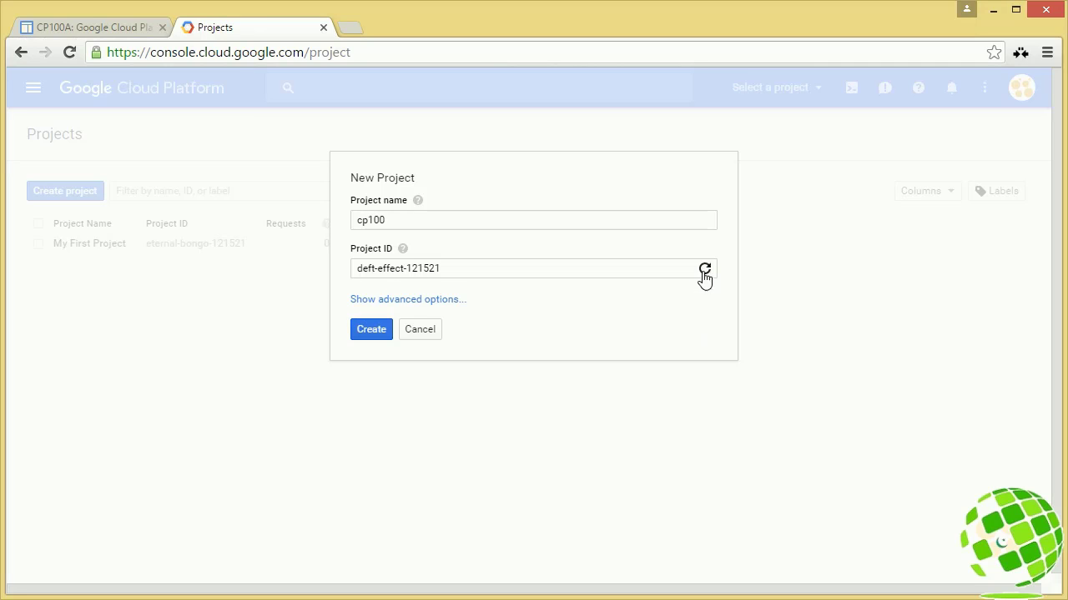
pyautogui.click(704, 268)
# Set the new project's ID to cp100-nuggets, keeping cp100 as its name
pyautogui.moveTo(480, 269); pyautogui.dragTo(257, 238)
pyautogui.write('c')
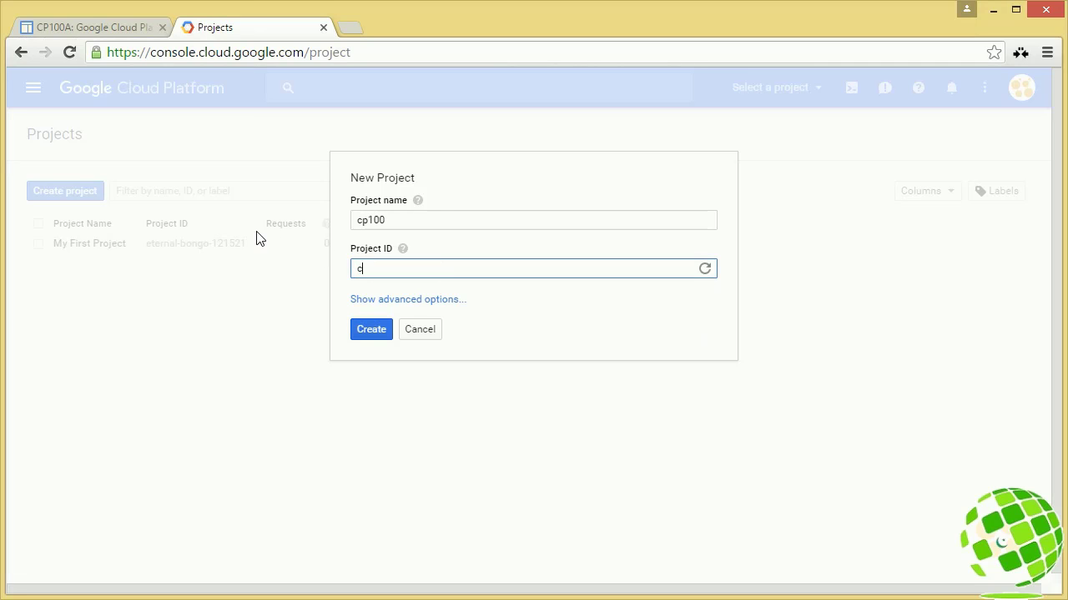
pyautogui.write('p100-')
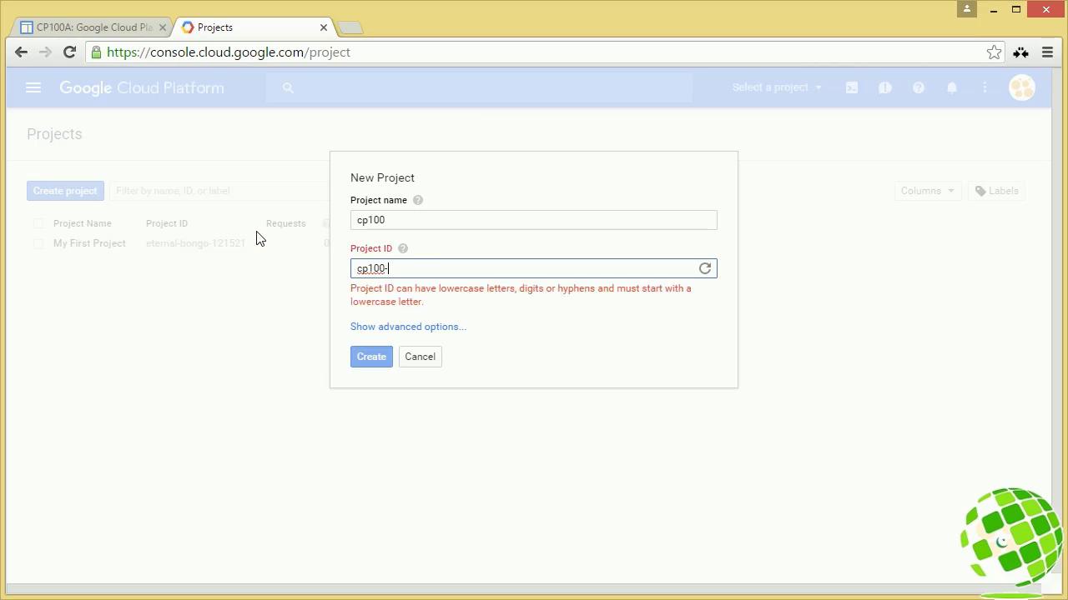
pyautogui.write('nuggets')
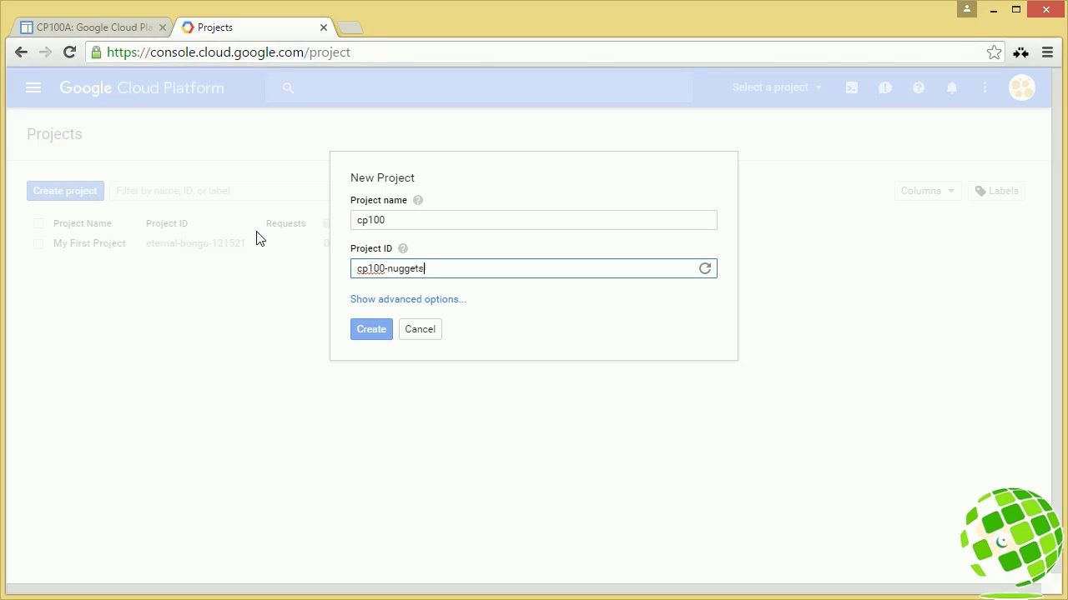
pyautogui.click(413, 224)
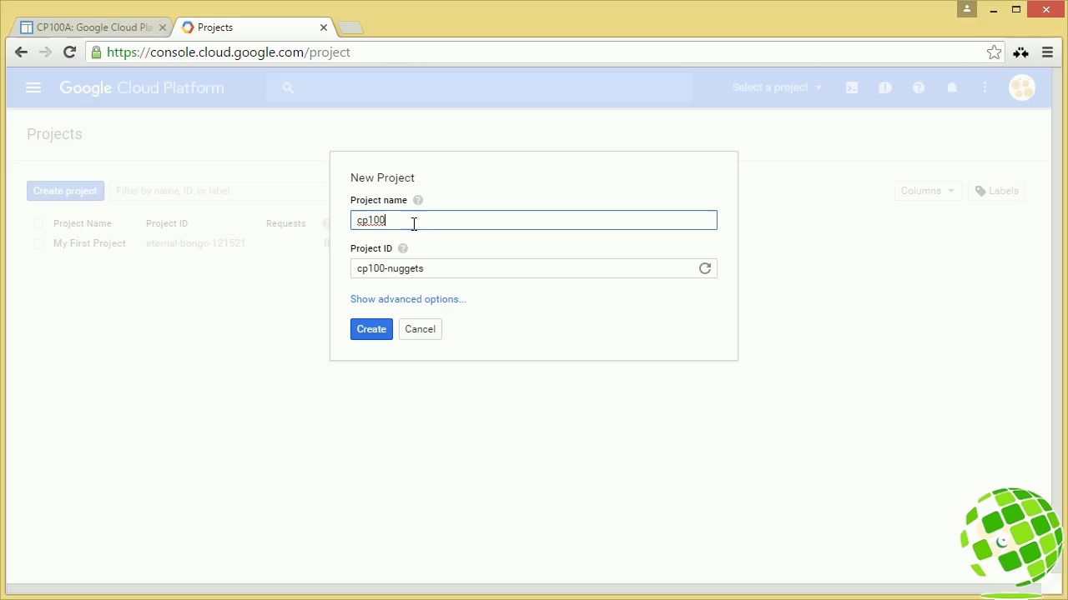
pyautogui.click(438, 270)
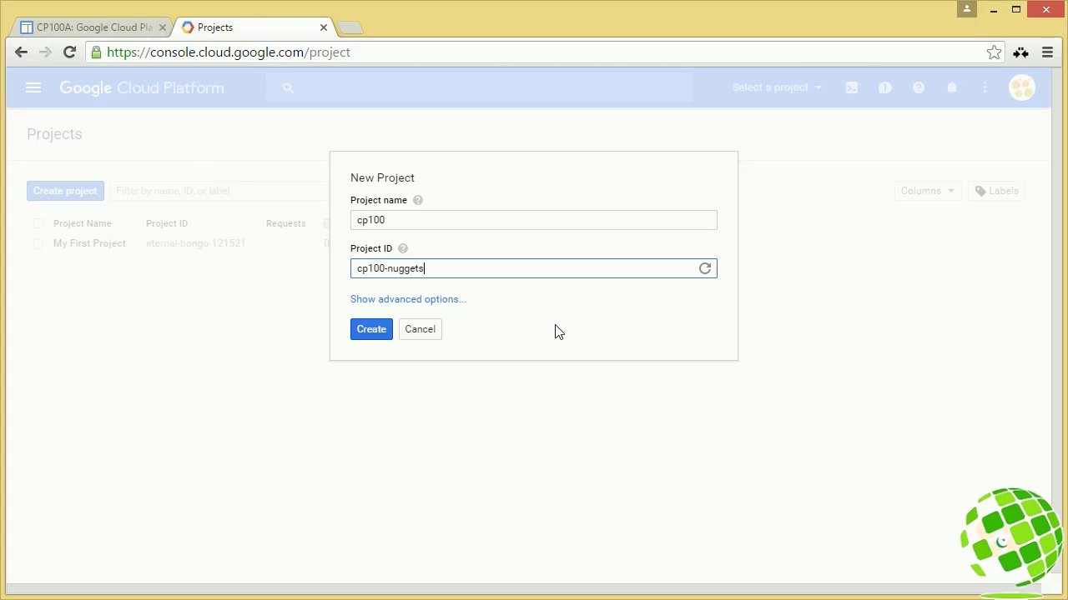
# Set the App Engine location to us-east1 in the advanced options and create the project
pyautogui.click(438, 302)
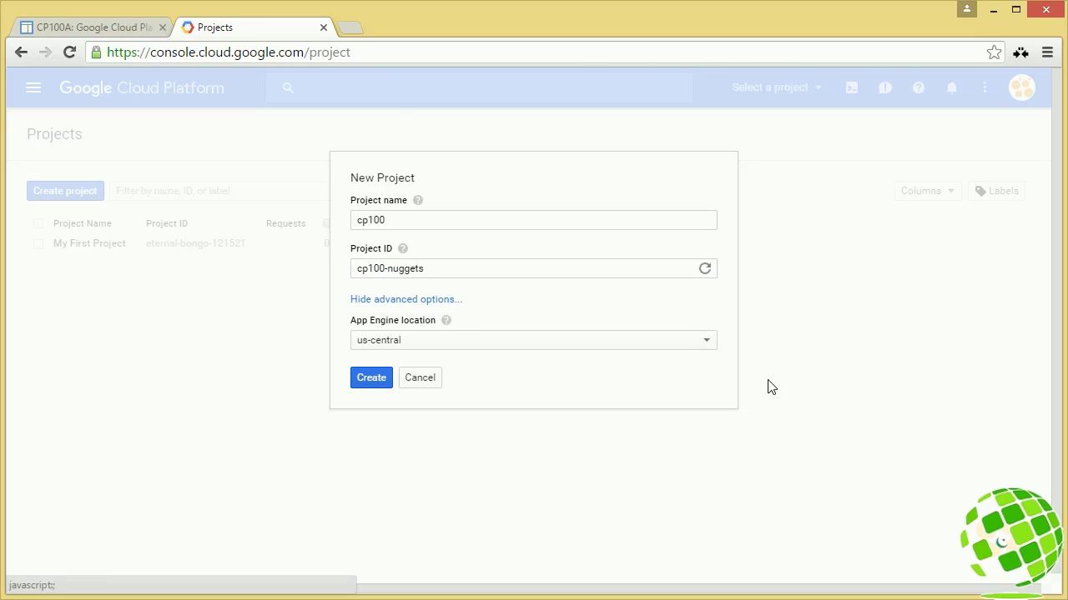
pyautogui.click(431, 340)
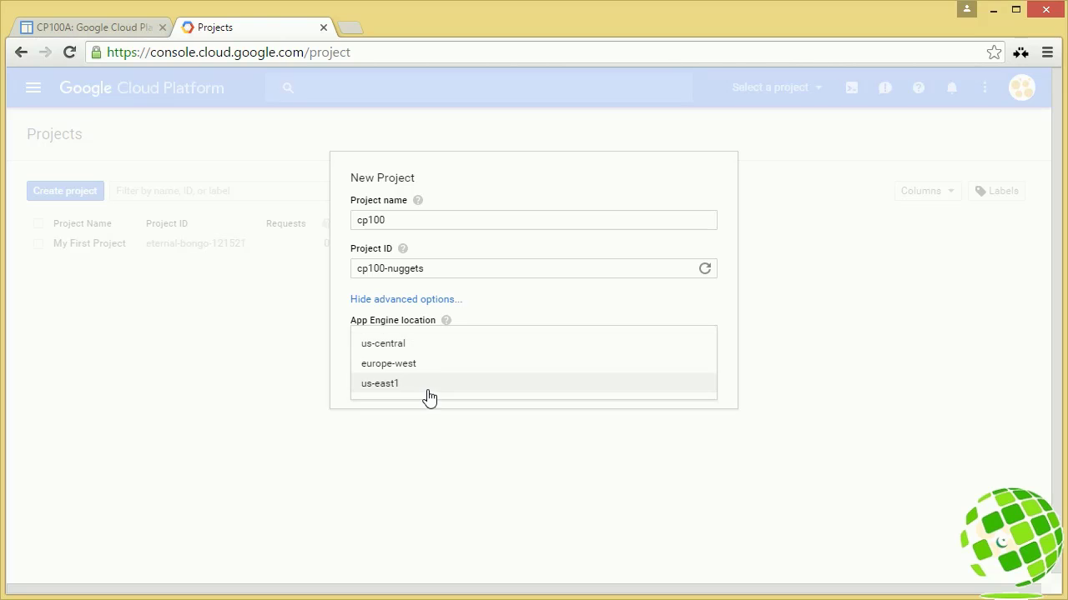
pyautogui.click(432, 386)
pyautogui.click(389, 385)
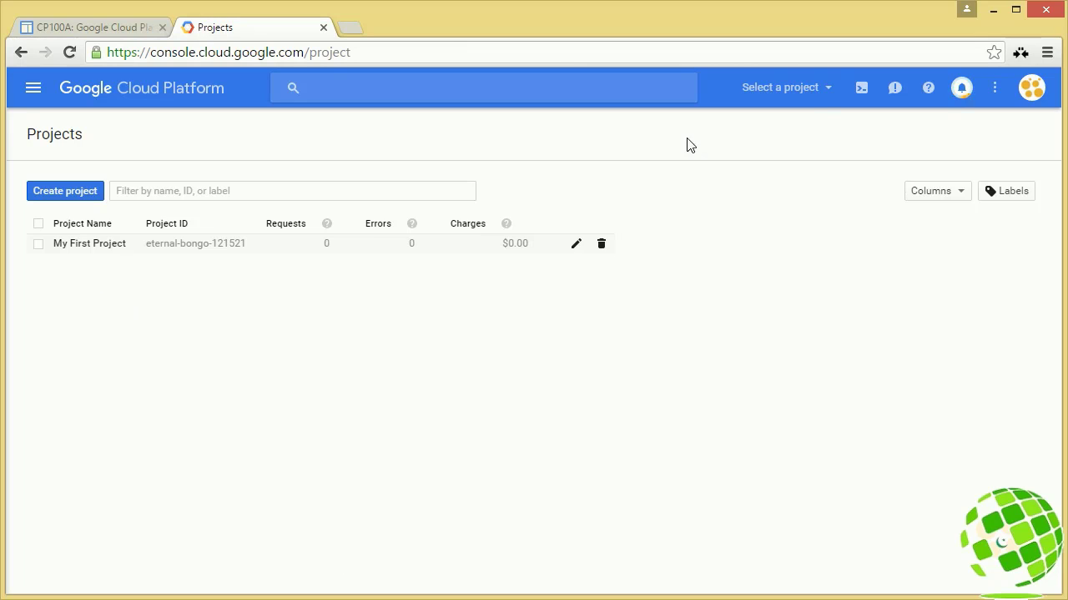
# Open the cp100 project's dashboard and check the notification about the project's creation
pyautogui.click(834, 88)
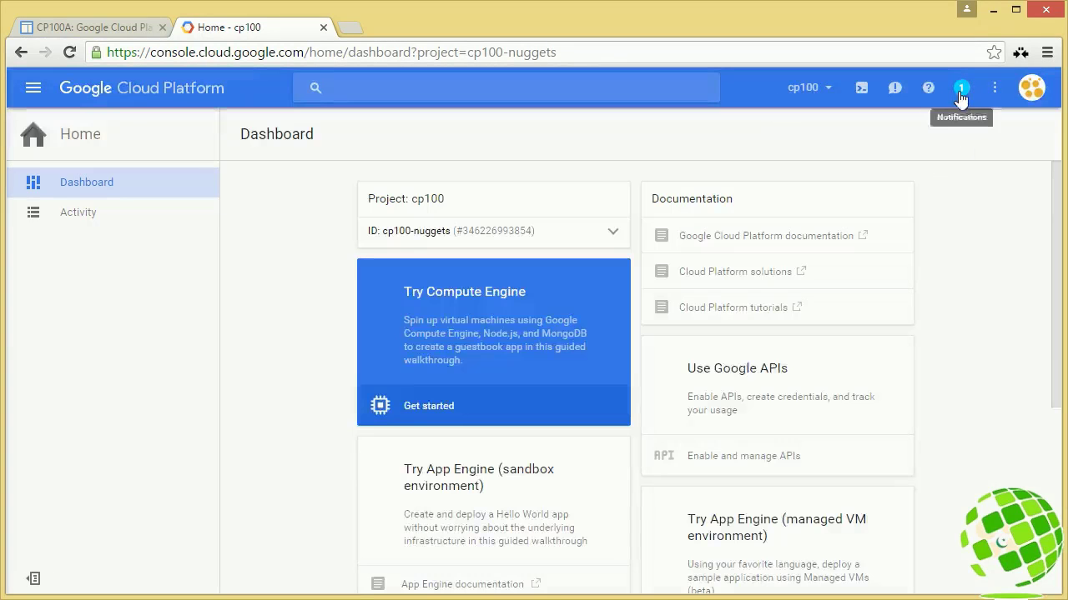
pyautogui.click(961, 93)
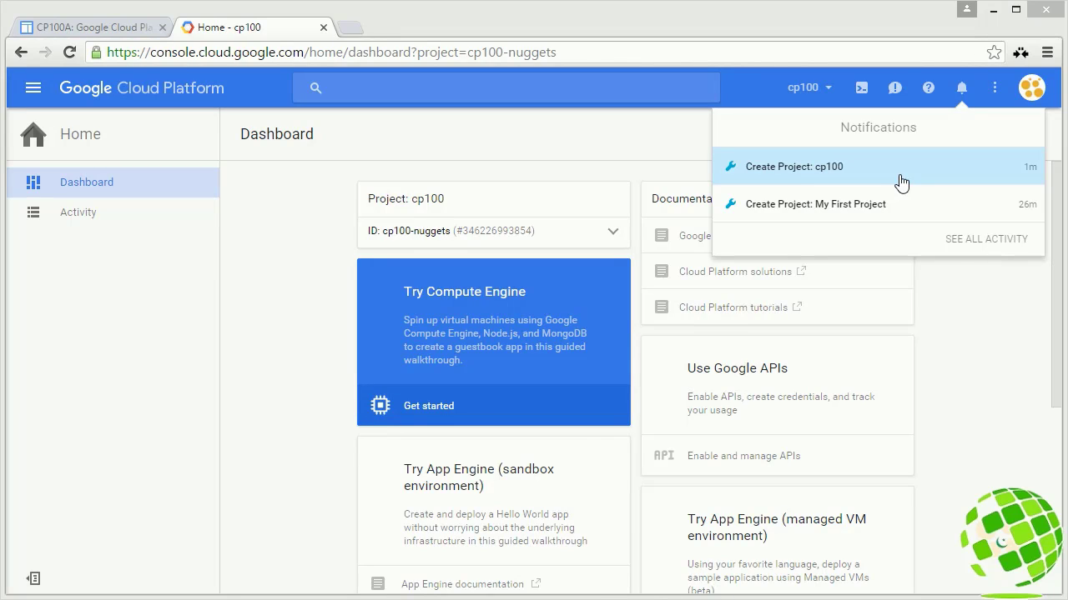
pyautogui.click(902, 182)
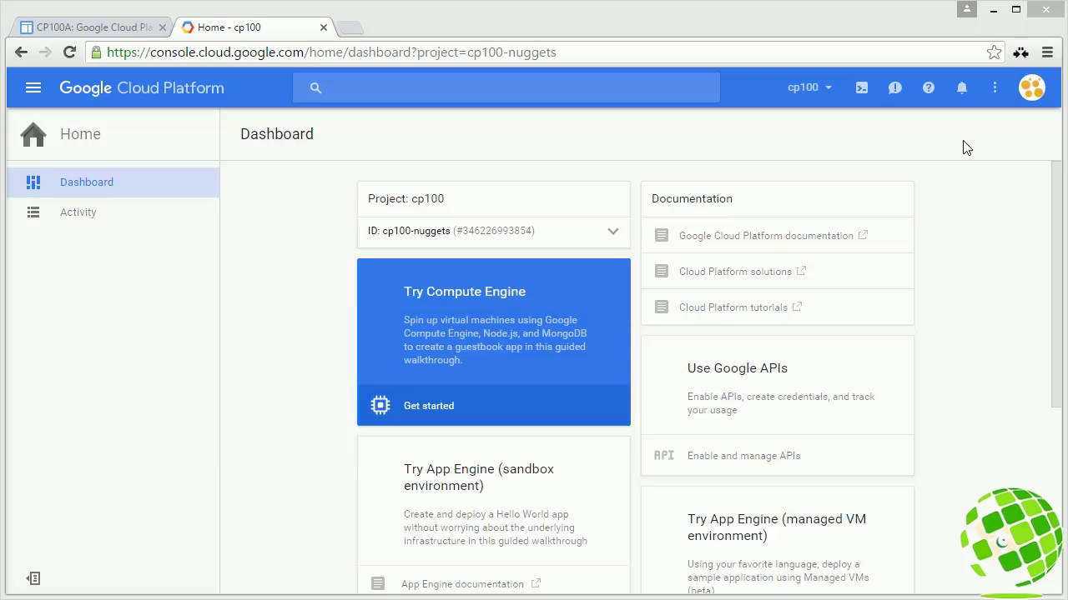
# View the Developers Console help and the Google Feedback form, closing each one without submitting anything
pyautogui.click(926, 85)
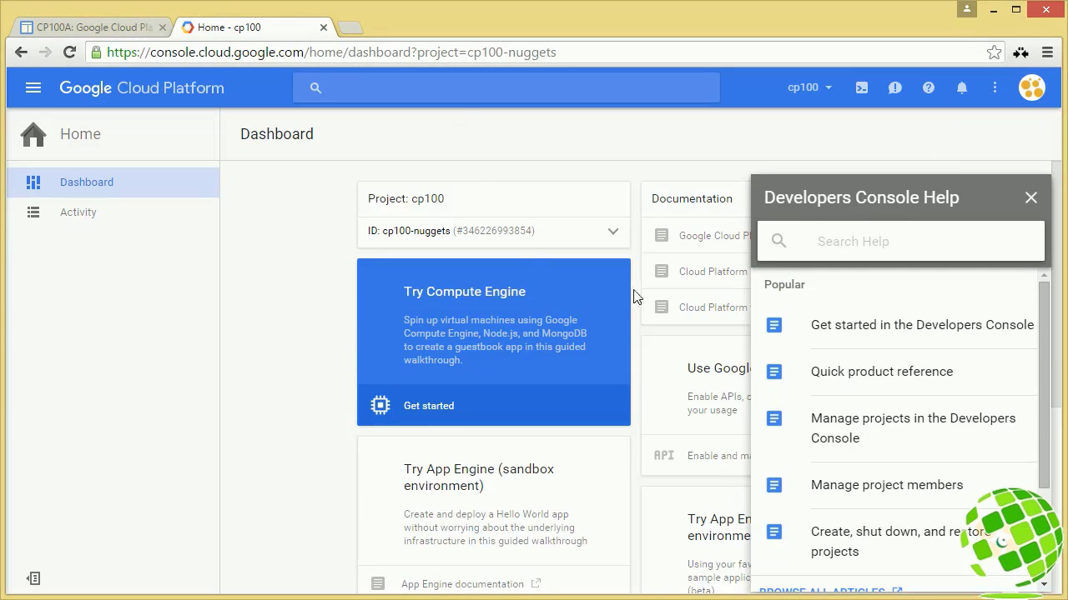
pyautogui.click(1031, 200)
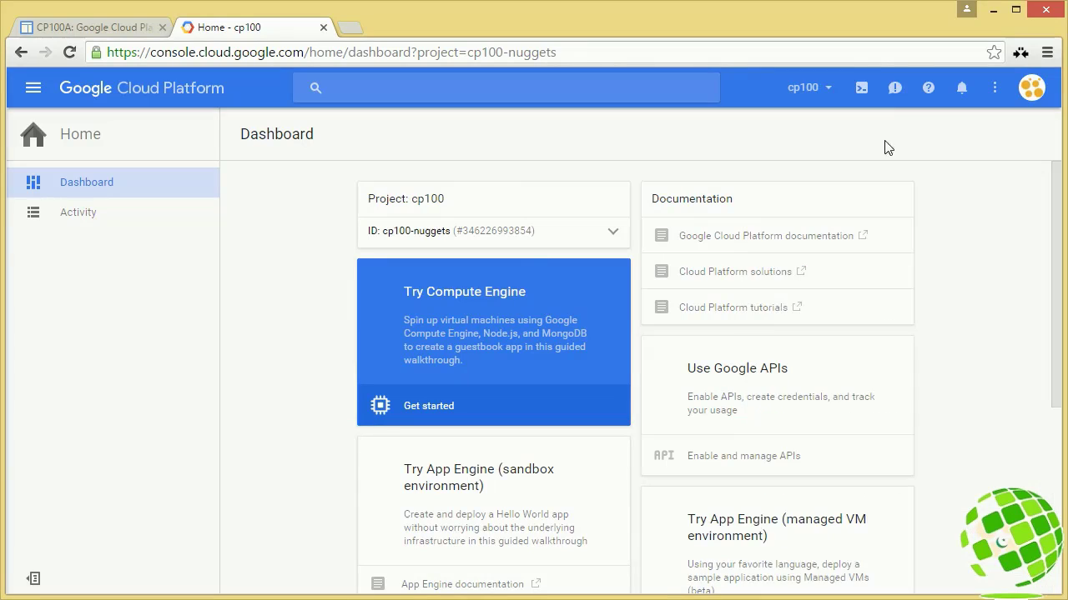
pyautogui.click(895, 80)
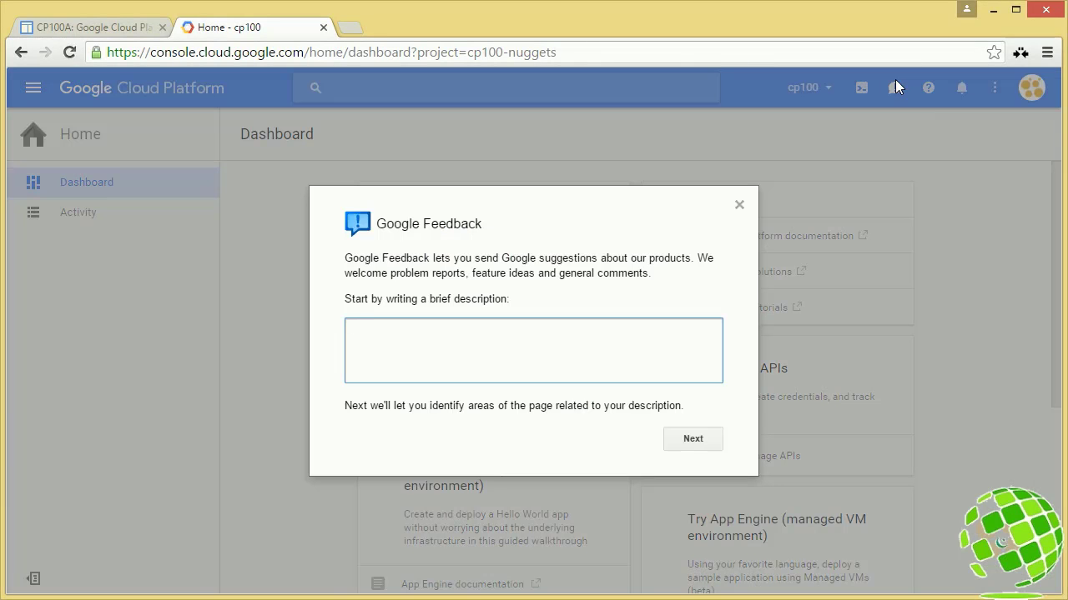
pyautogui.click(738, 205)
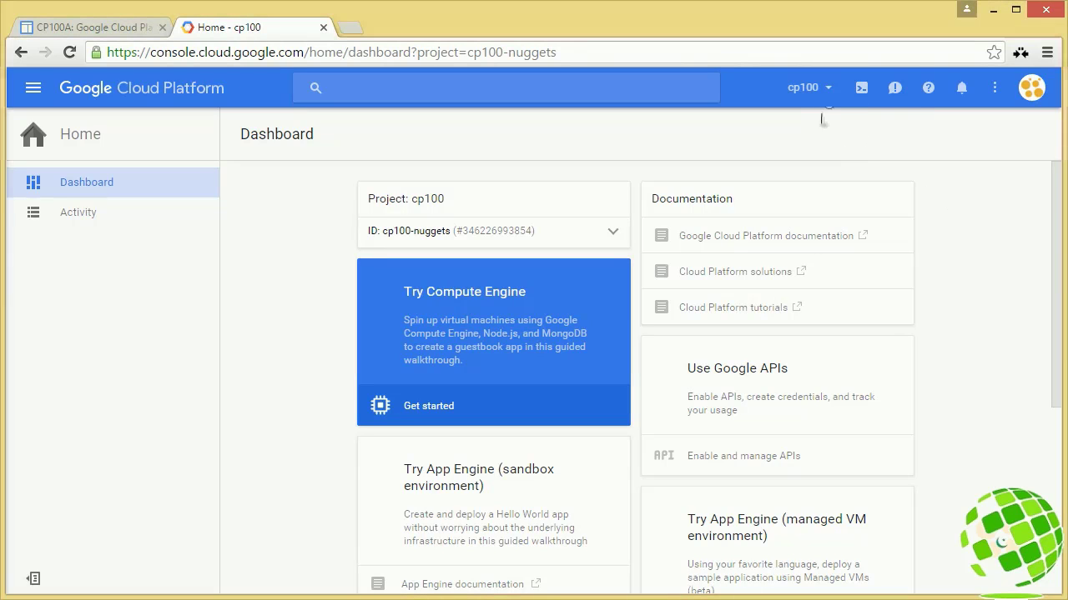
# Check the list of all projects and choose cp100 as the active project
pyautogui.click(826, 91)
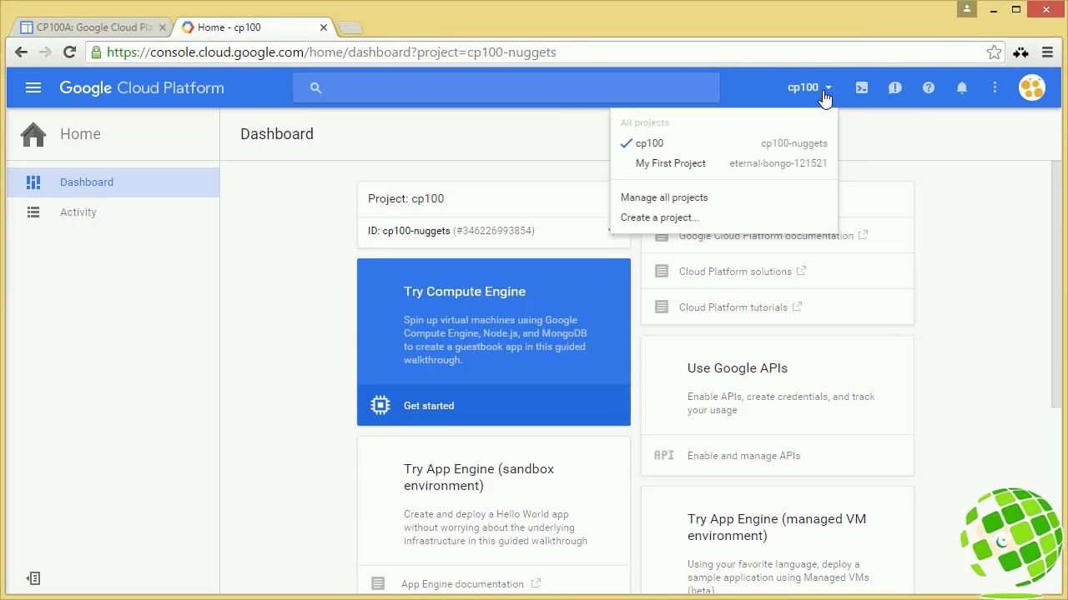
pyautogui.click(727, 146)
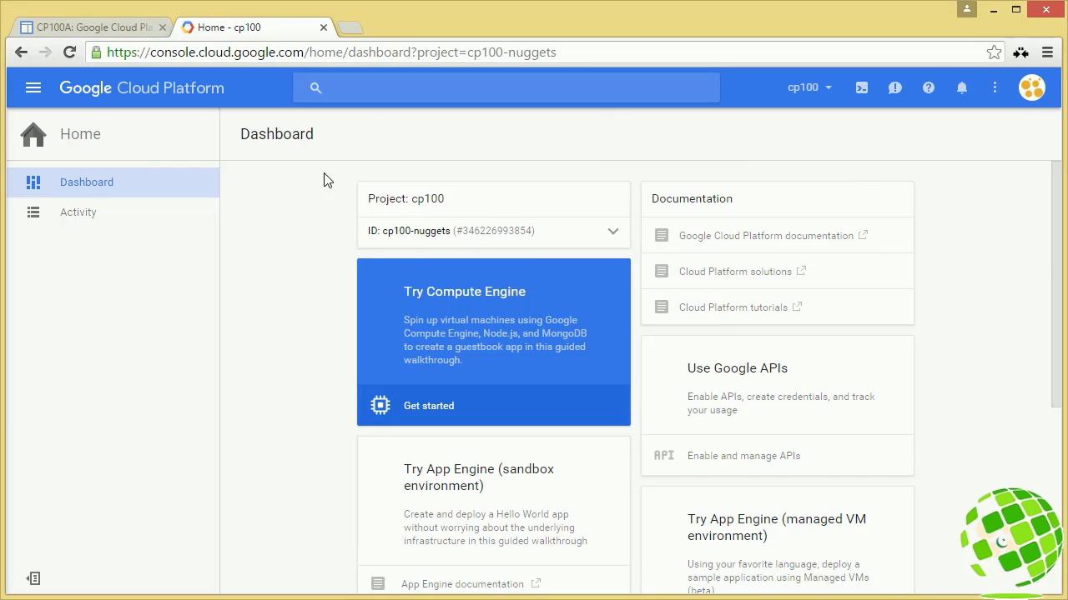
# Look through the console's products and services, from compute and storage to operations, and close the list
pyautogui.click(33, 87)
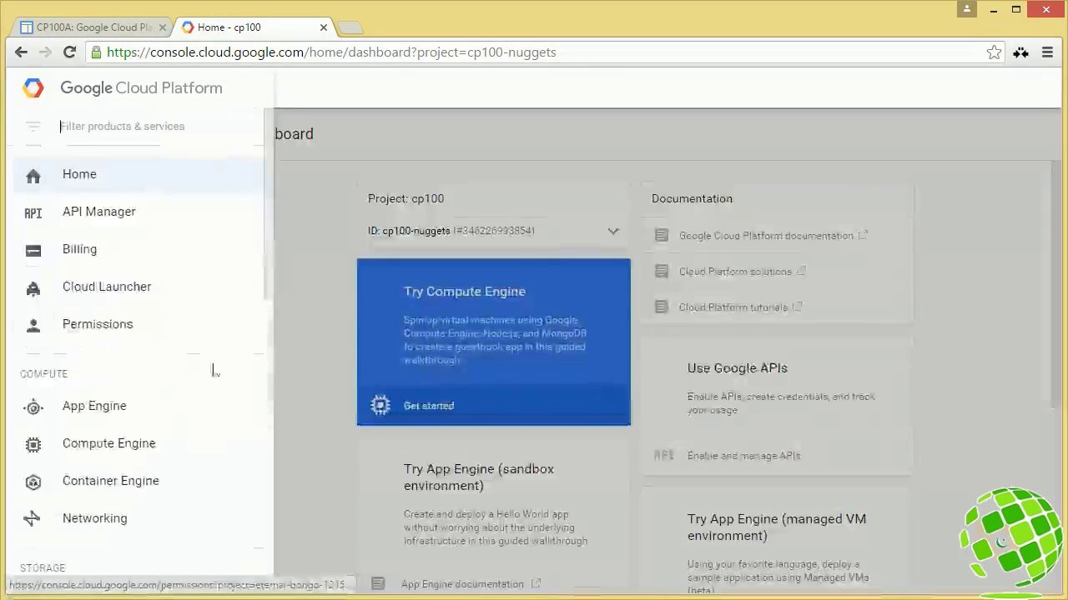
pyautogui.scroll(-2, 267, 283)
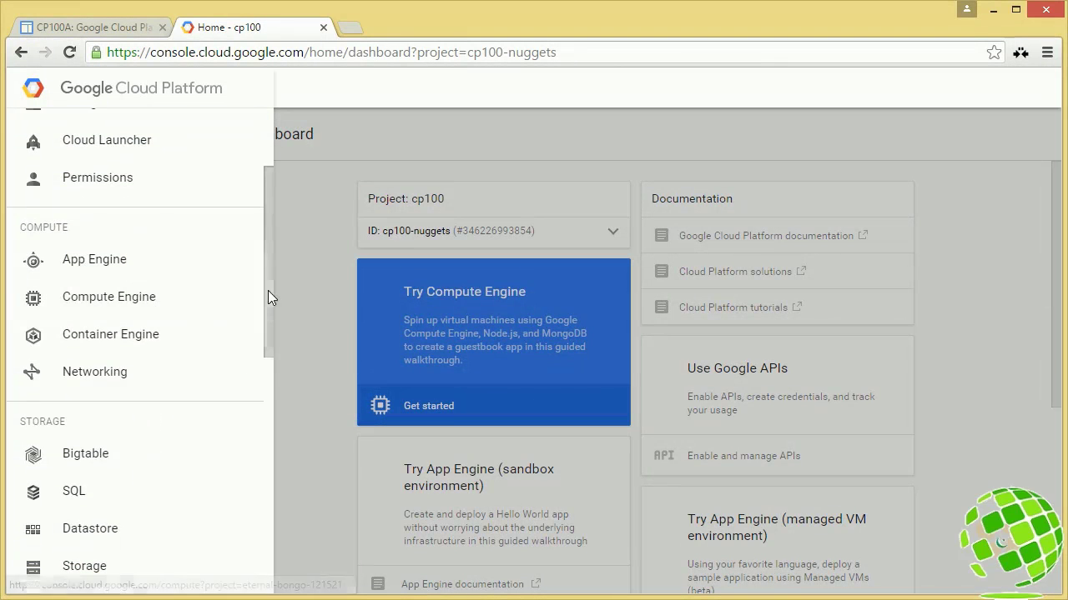
pyautogui.moveTo(268, 290); pyautogui.dragTo(271, 357)
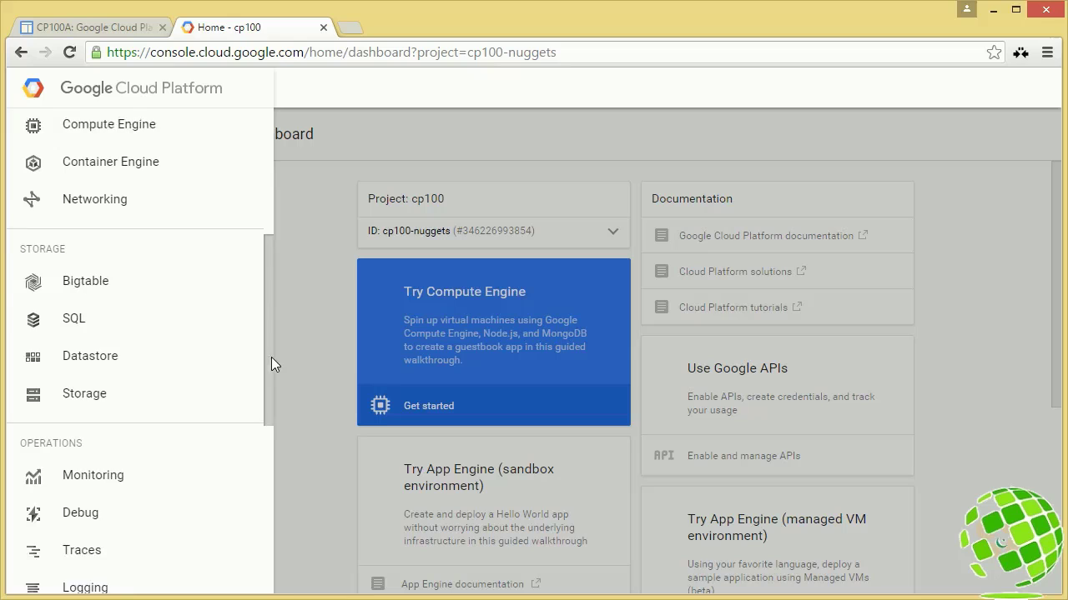
pyautogui.click(326, 270)
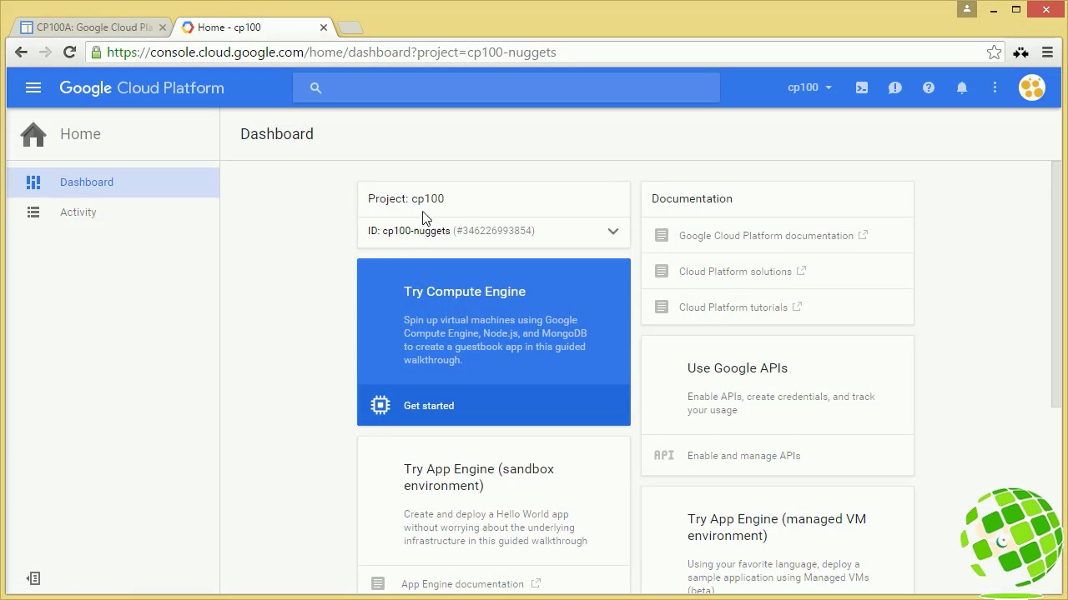